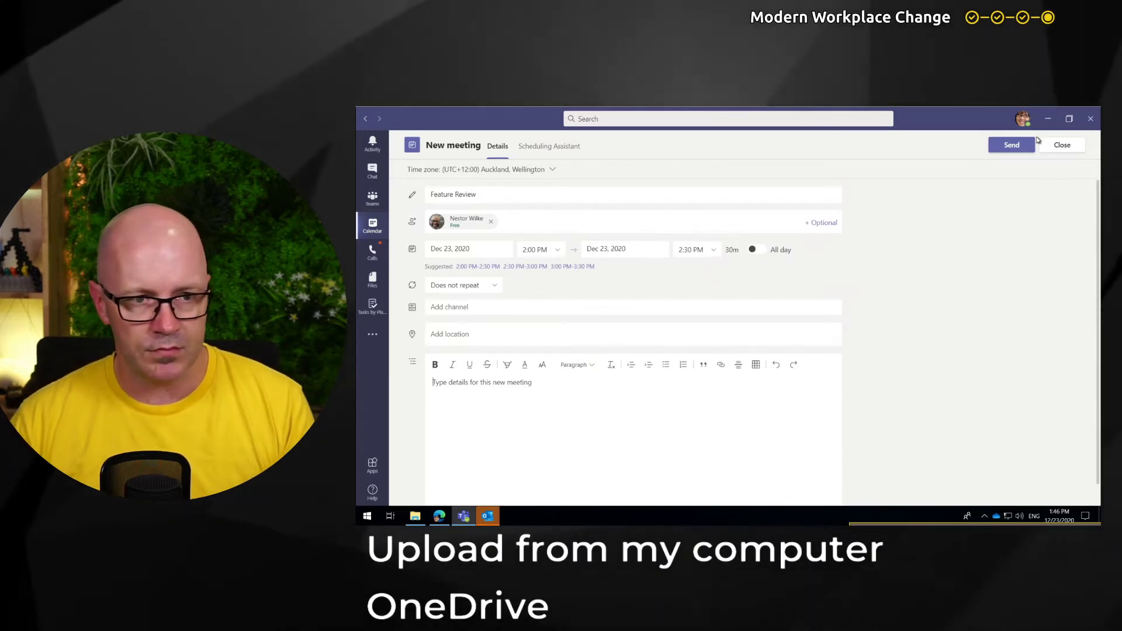
- Send the Feature Review meeting invitation and open its participant chat
left_click(1012, 145)
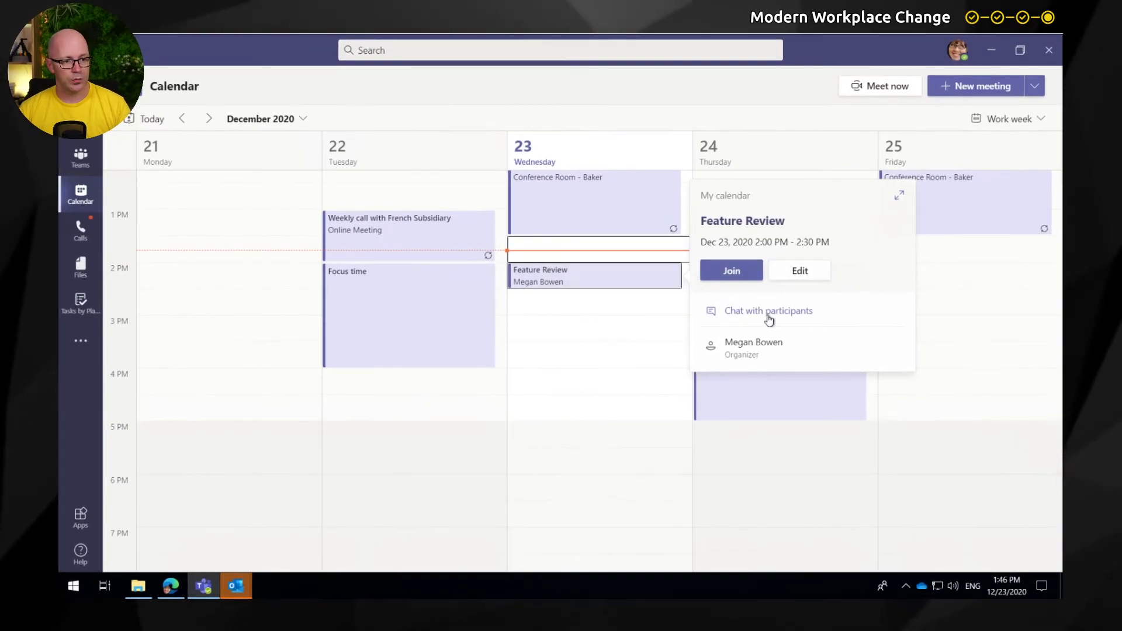
left_click(769, 314)
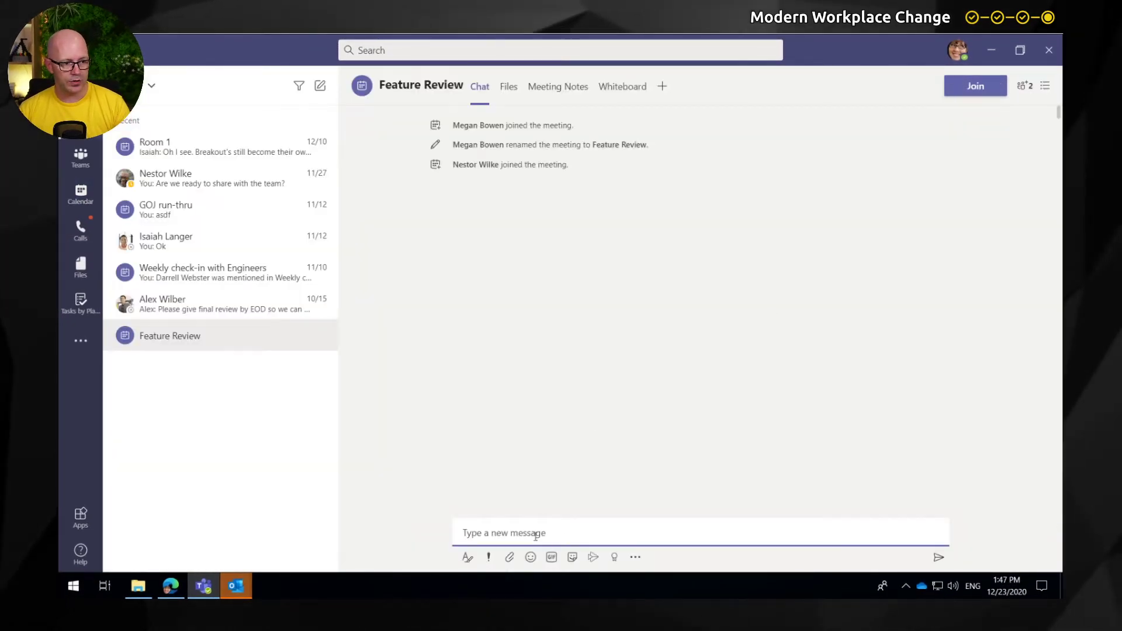
left_click(509, 560)
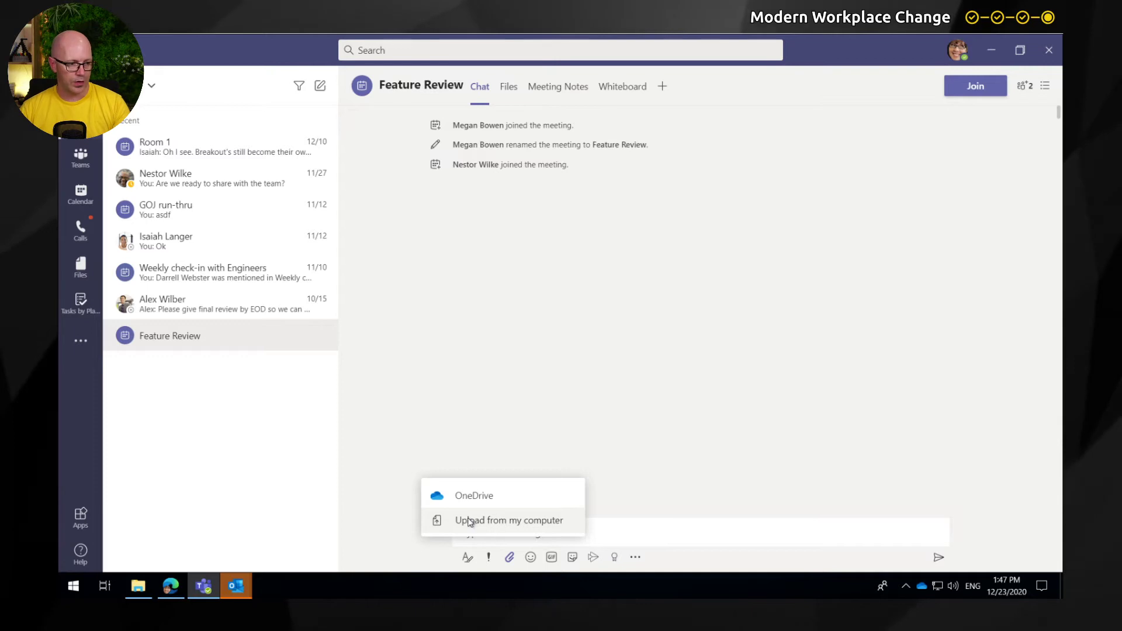
- Upload the handshake photo from the Pictures folder and post it in the meeting chat
left_click(469, 523)
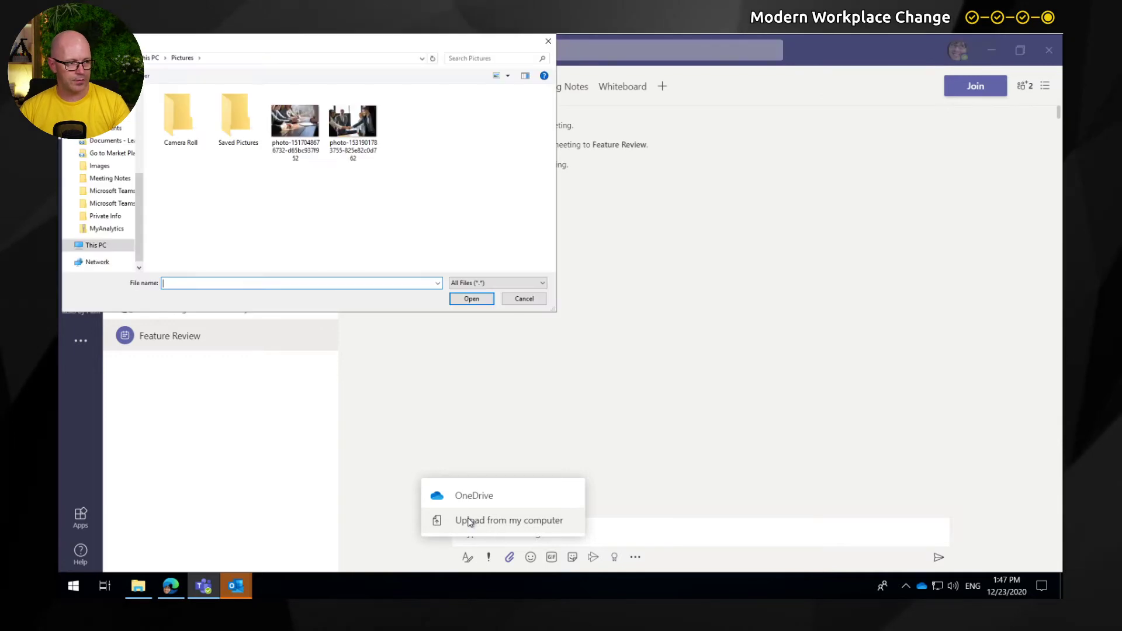
double_click(358, 129)
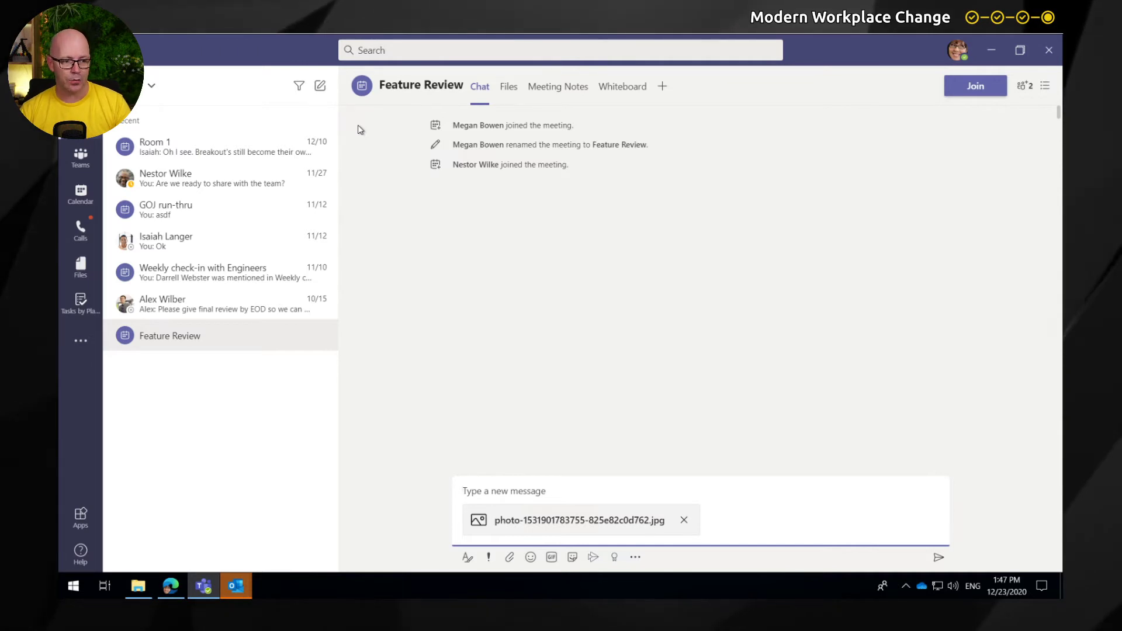
left_click(940, 559)
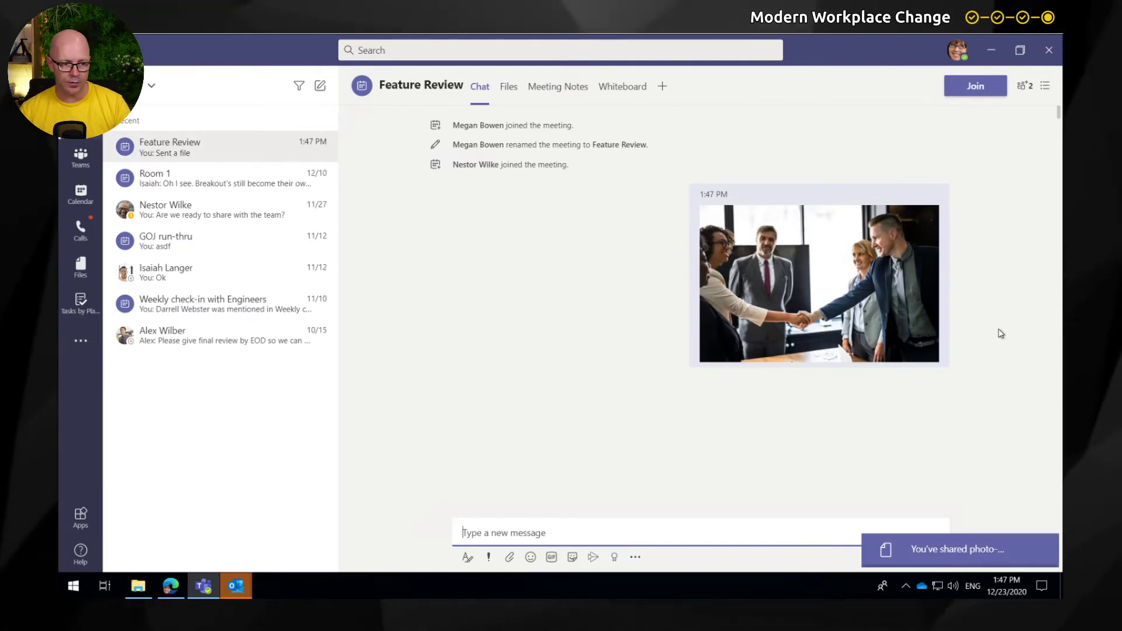
left_click(510, 557)
- Post the Contoso Electronics Sales Presentation from OneDrive Documents below the photo
left_click(472, 497)
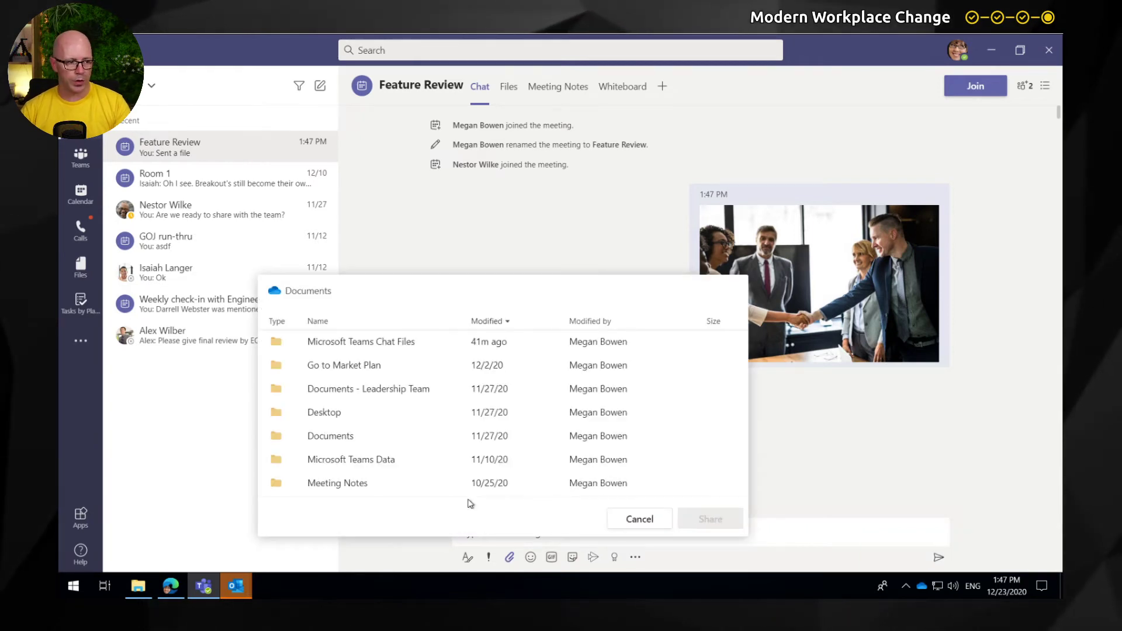
left_click(342, 443)
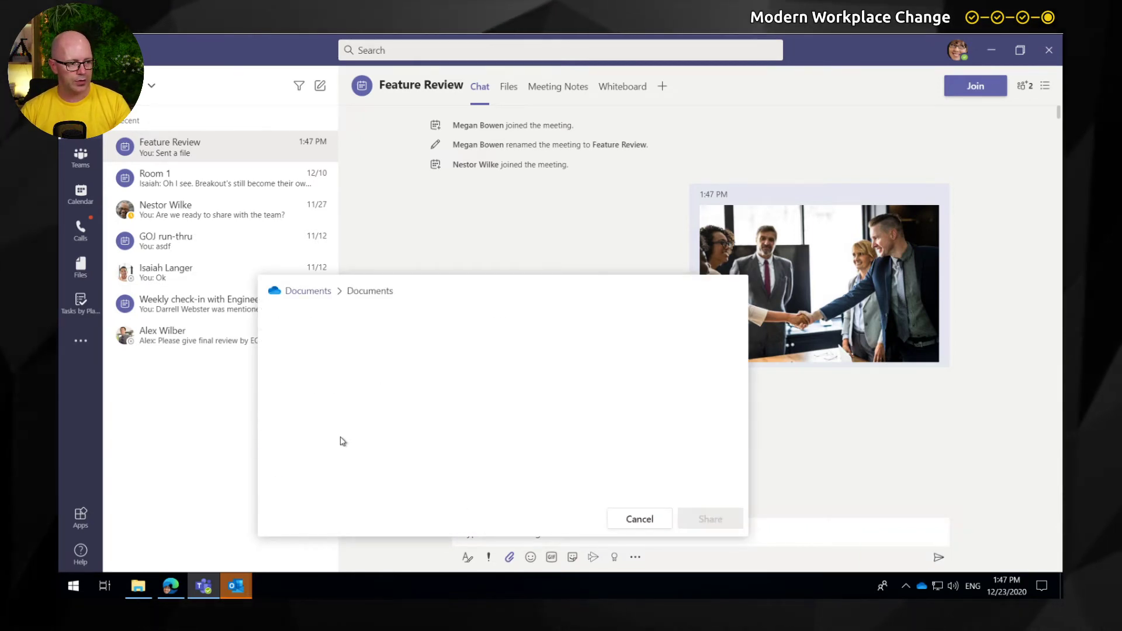
left_click(363, 396)
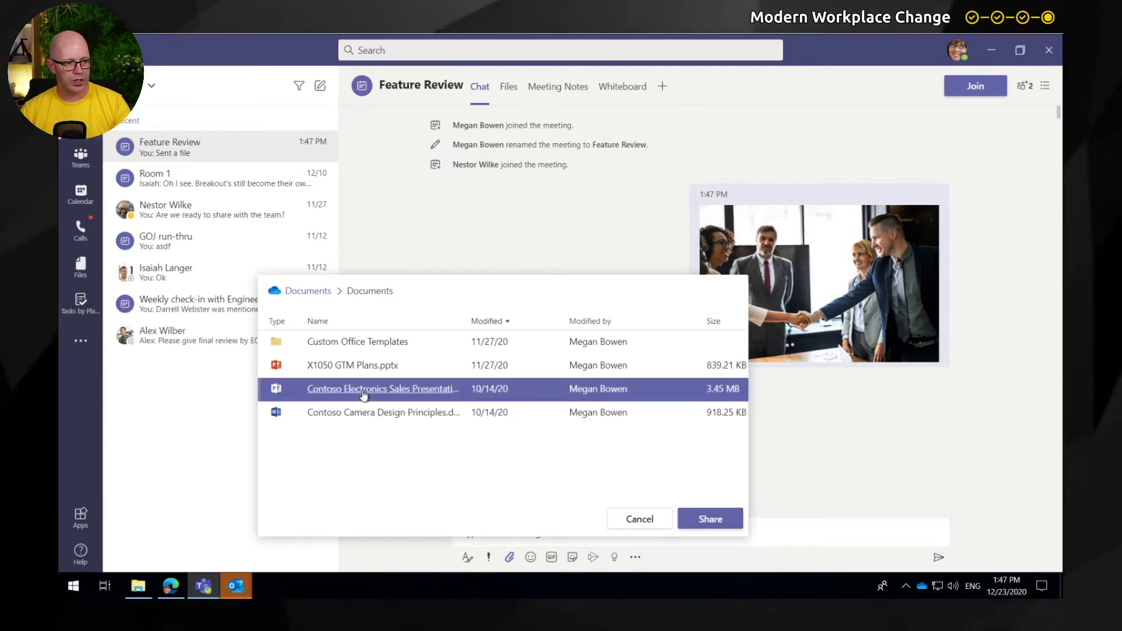
left_click(717, 523)
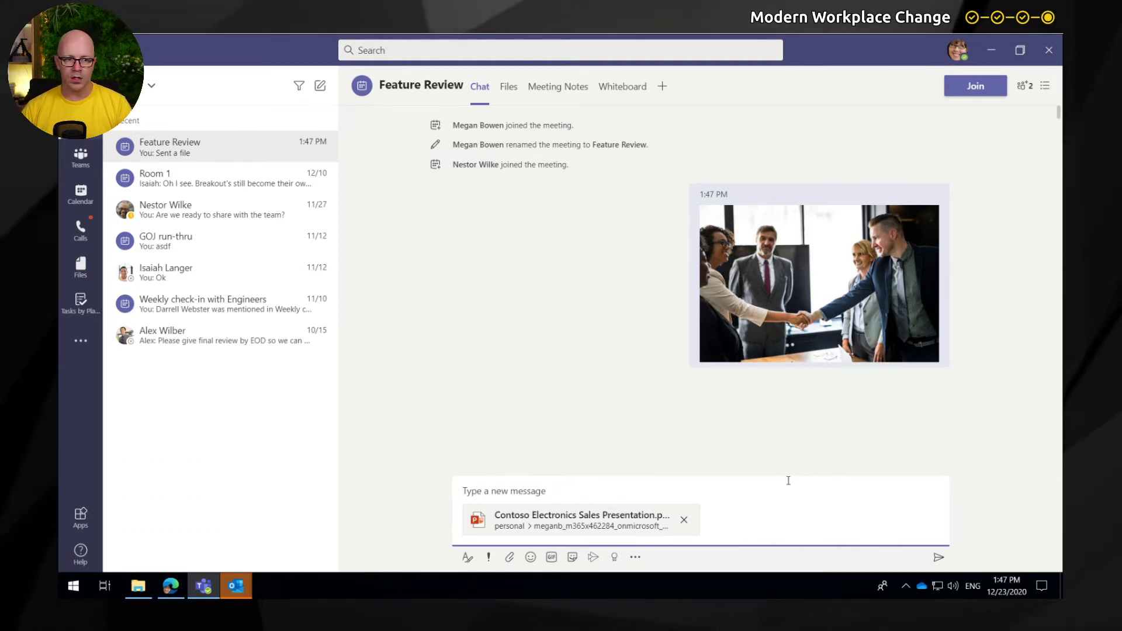
left_click(939, 560)
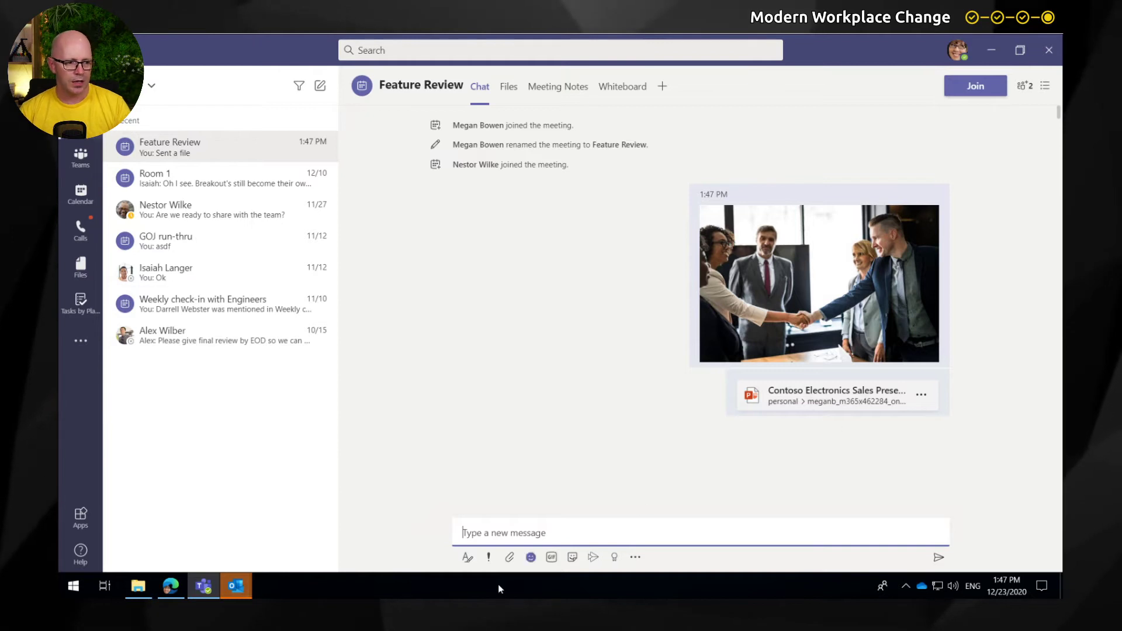
left_click(509, 558)
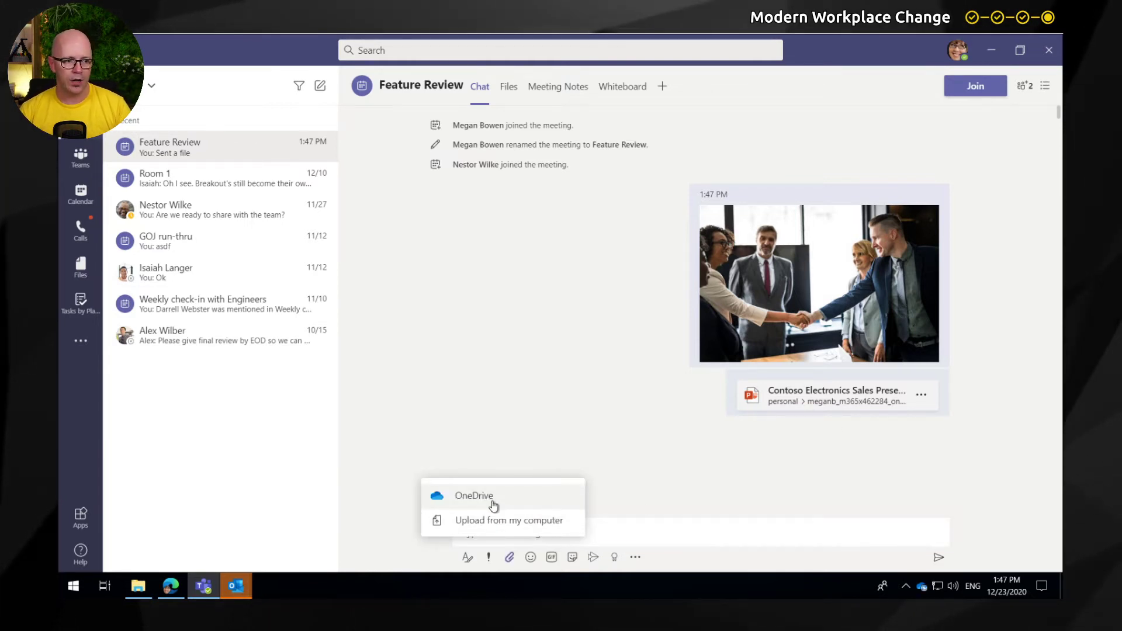
left_click(506, 401)
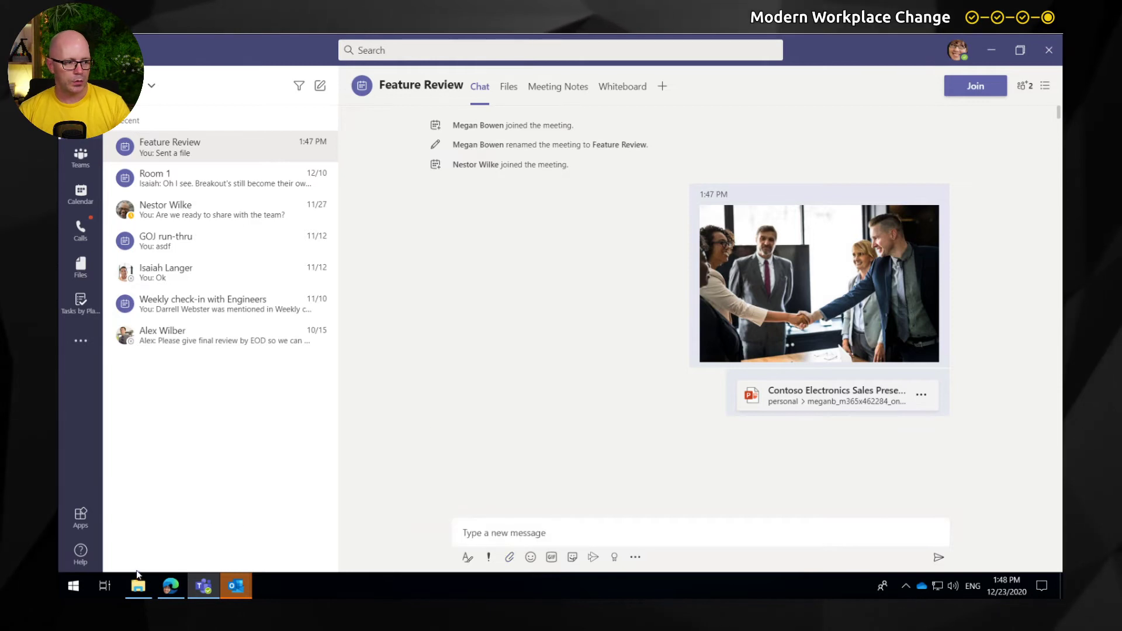
left_click(171, 588)
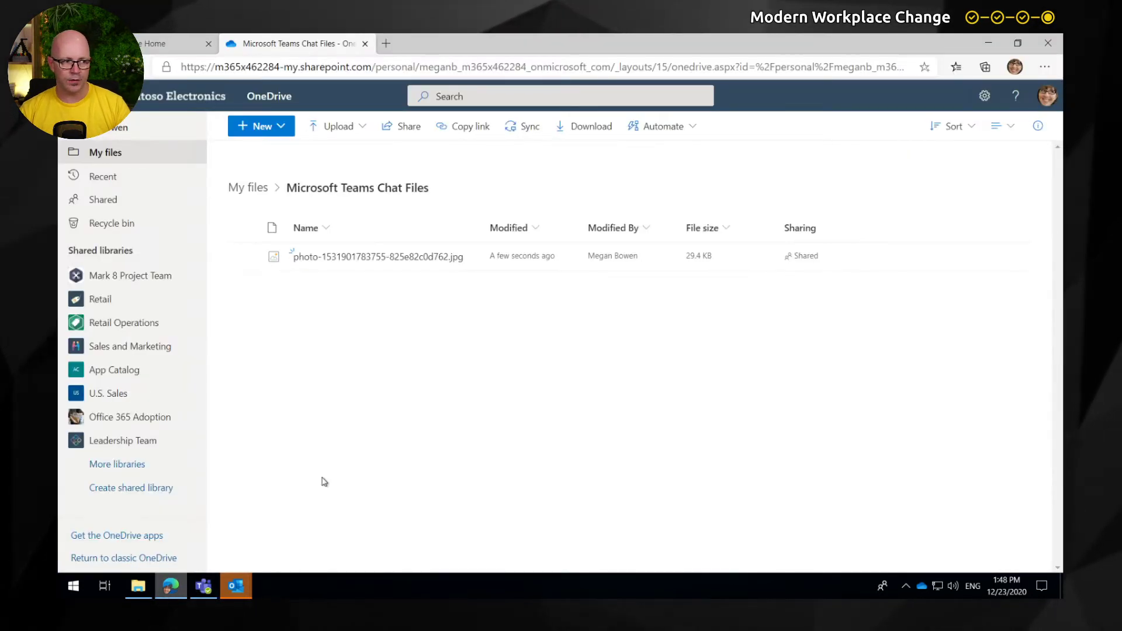
left_click(92, 155)
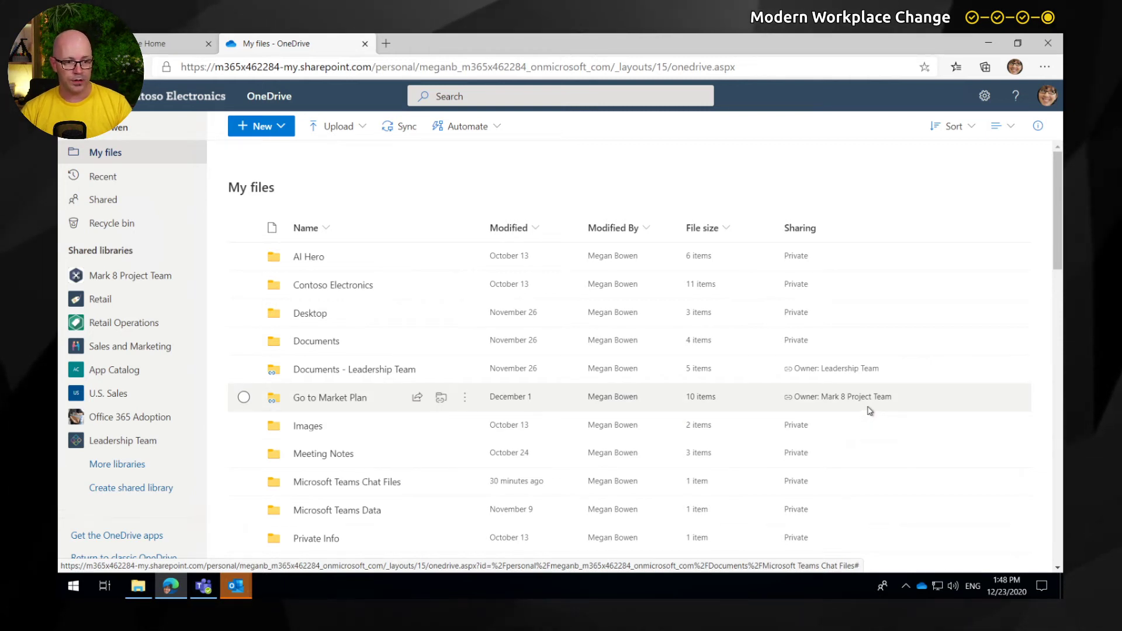
mouse_move(842, 397)
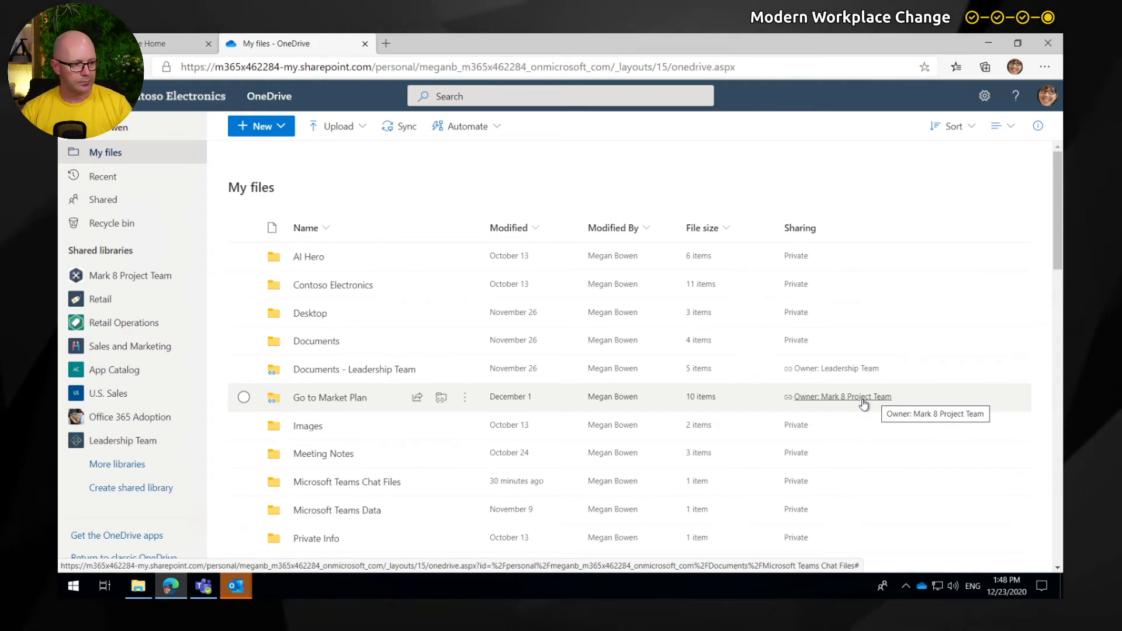
left_click(208, 593)
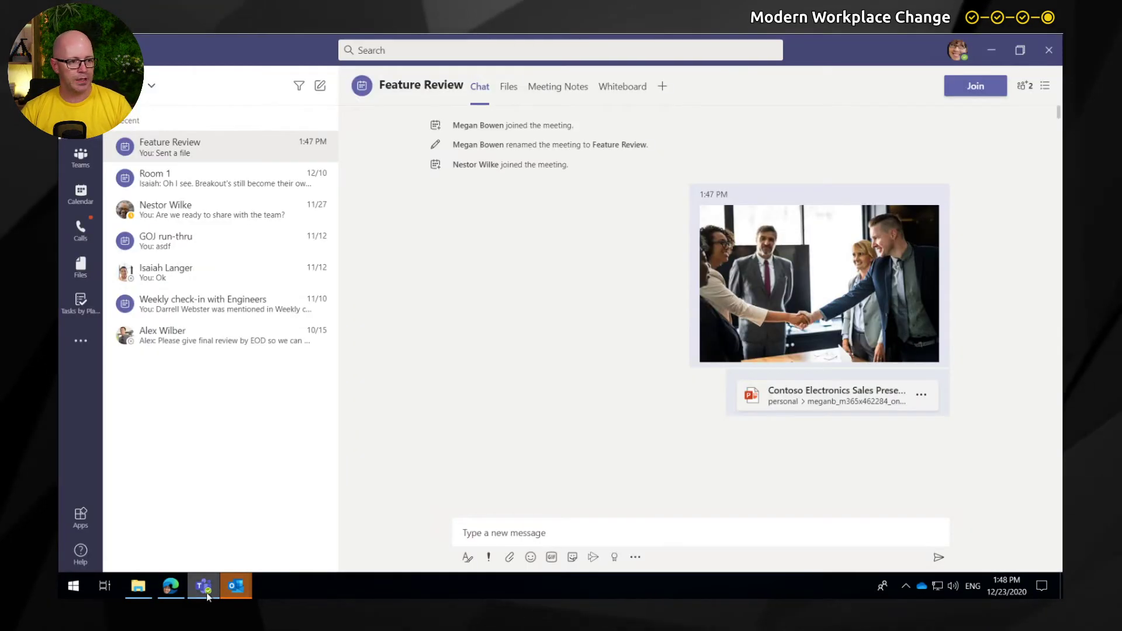
left_click(511, 557)
- Post Fabrikam3DPrinterBrochure.pptx from the Go to Market Plan folder in the chat
left_click(484, 501)
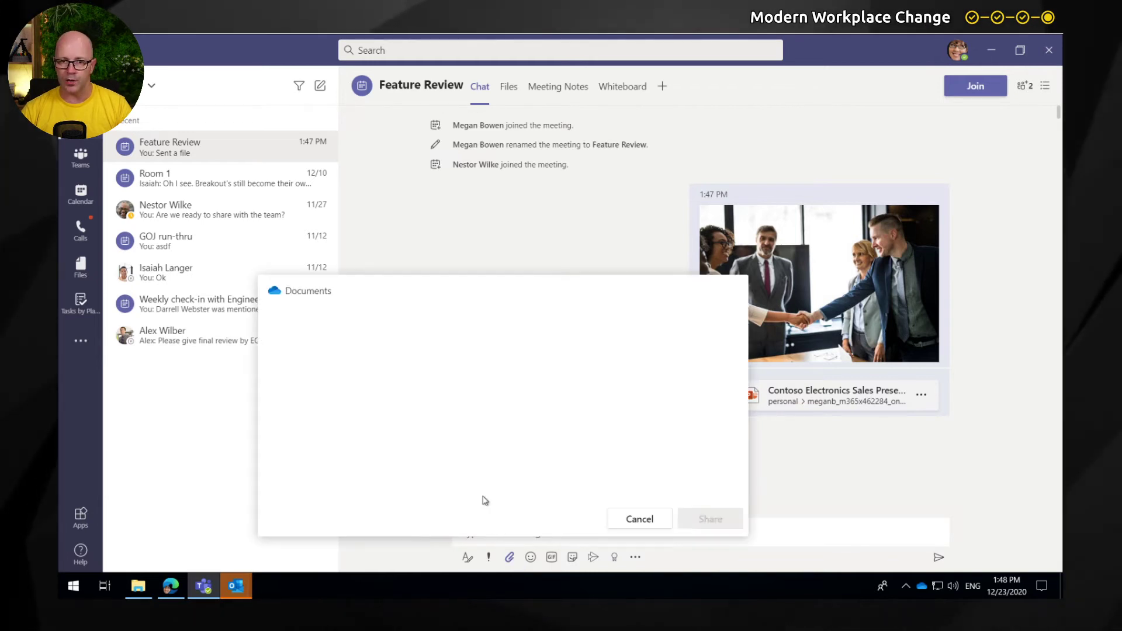
left_click(450, 413)
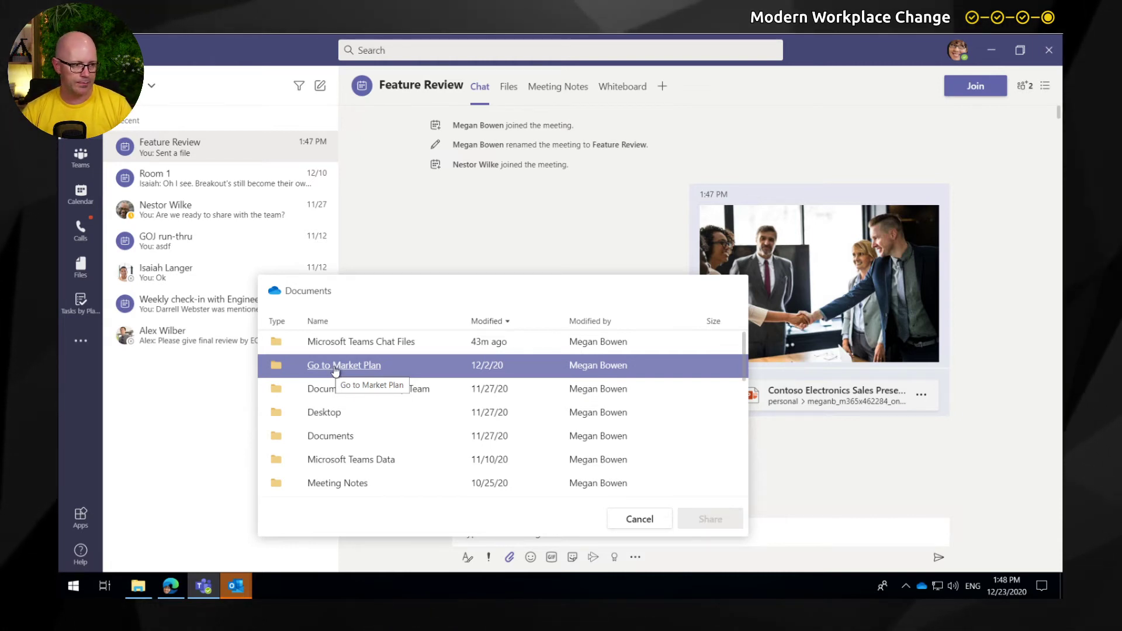
left_click(335, 369)
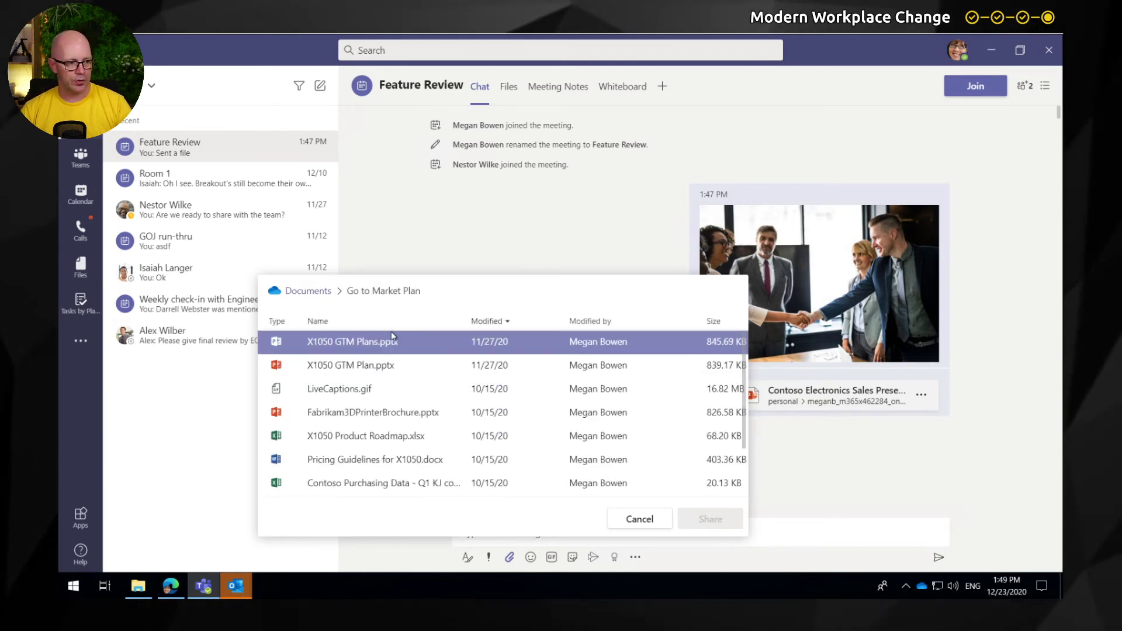
left_click(348, 418)
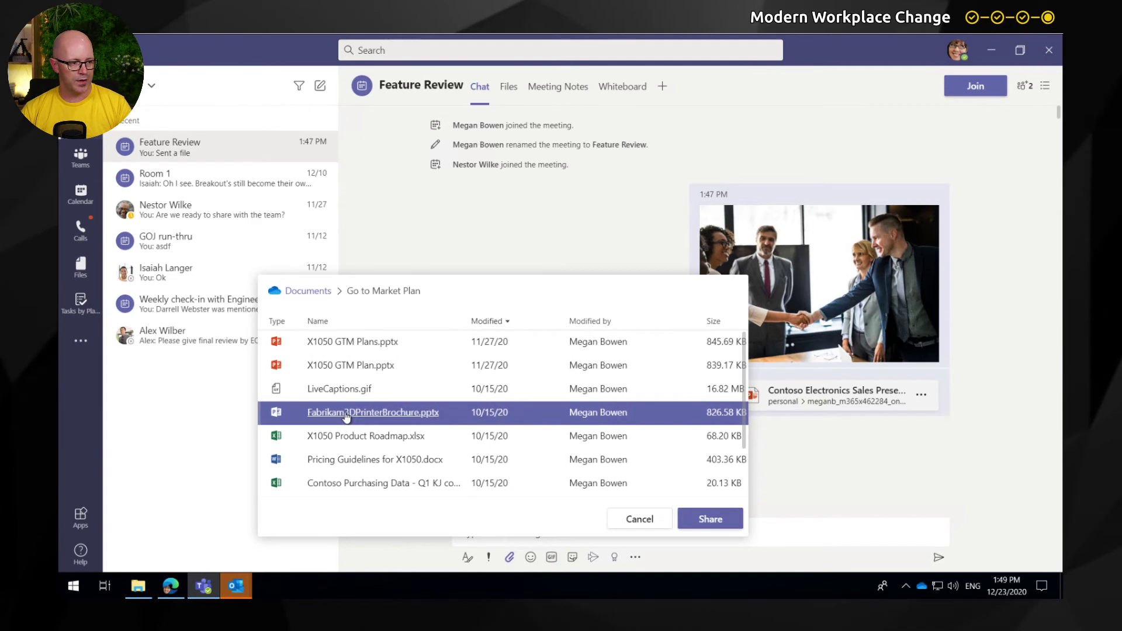
left_click(712, 519)
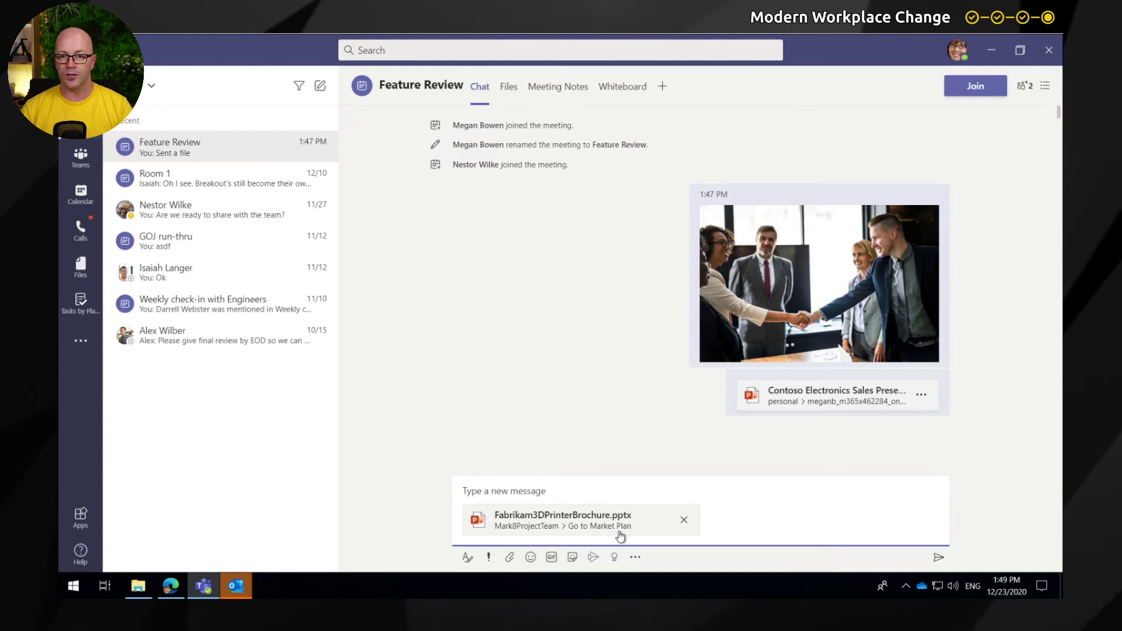
left_click(937, 558)
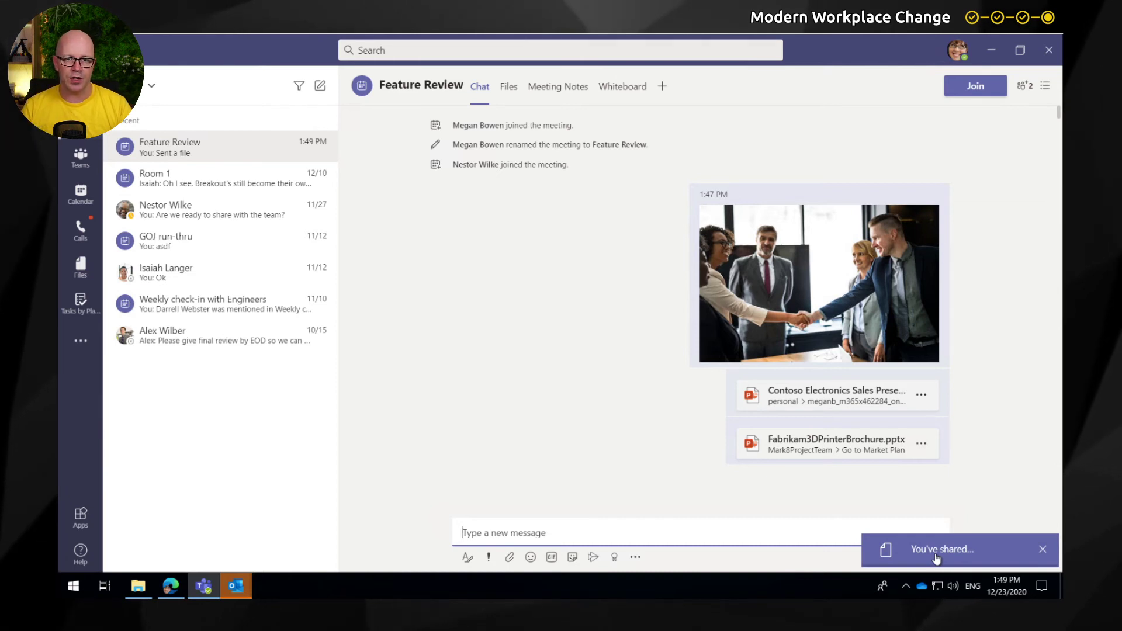
left_click(818, 448)
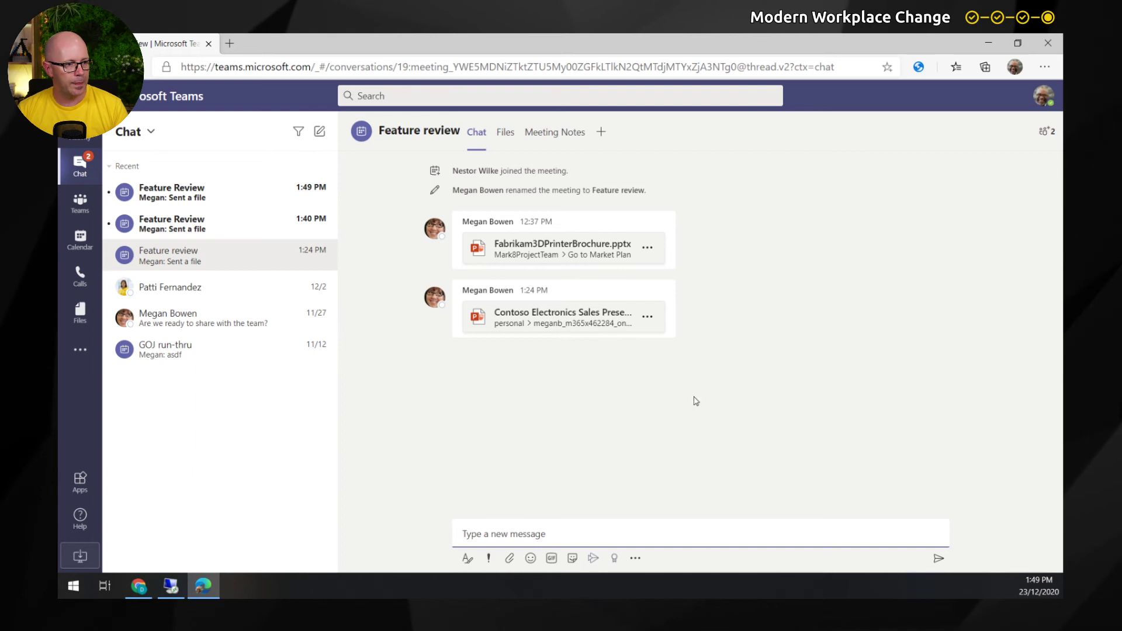
- Open the newest Feature Review chat and view the Fabrikam3DPrinterBrochure.pptx file
left_click(230, 202)
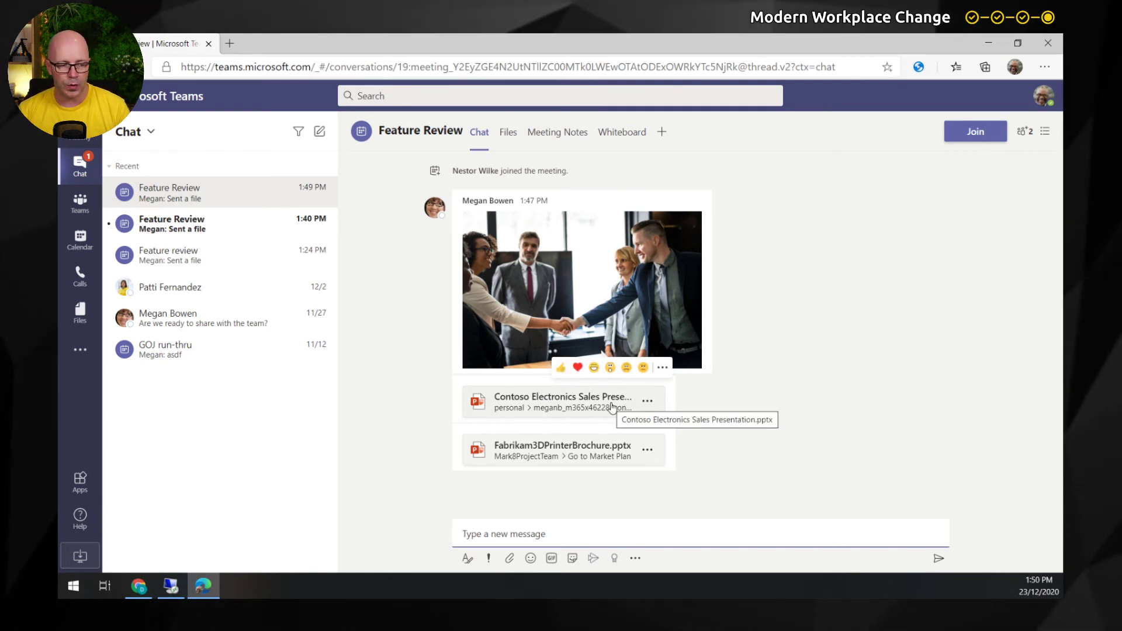
mouse_move(561, 249)
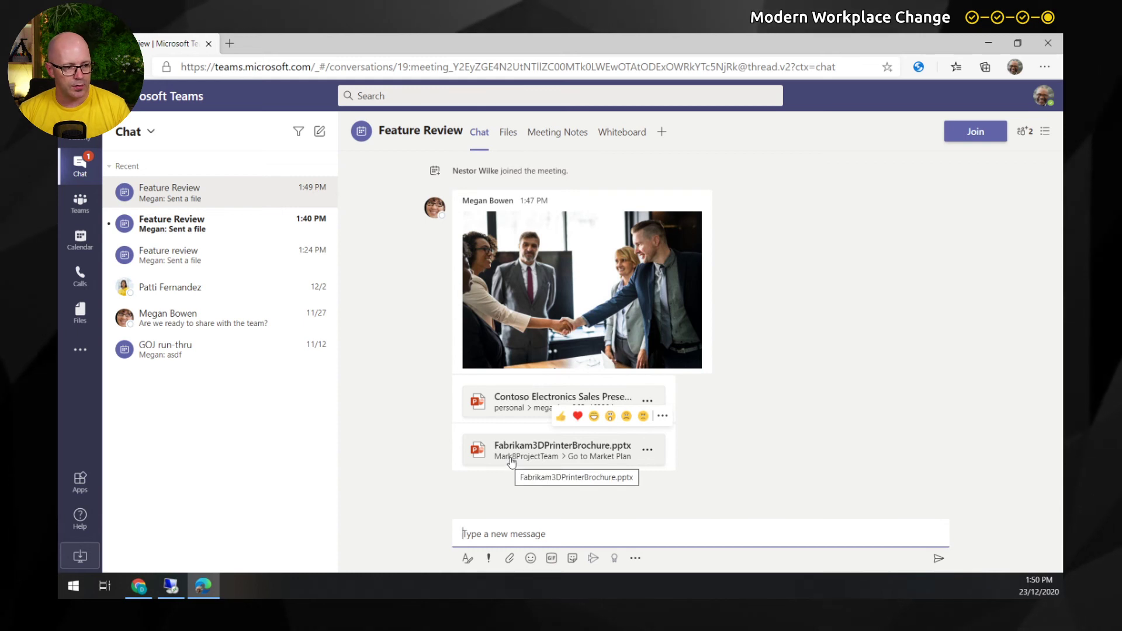
left_click(511, 462)
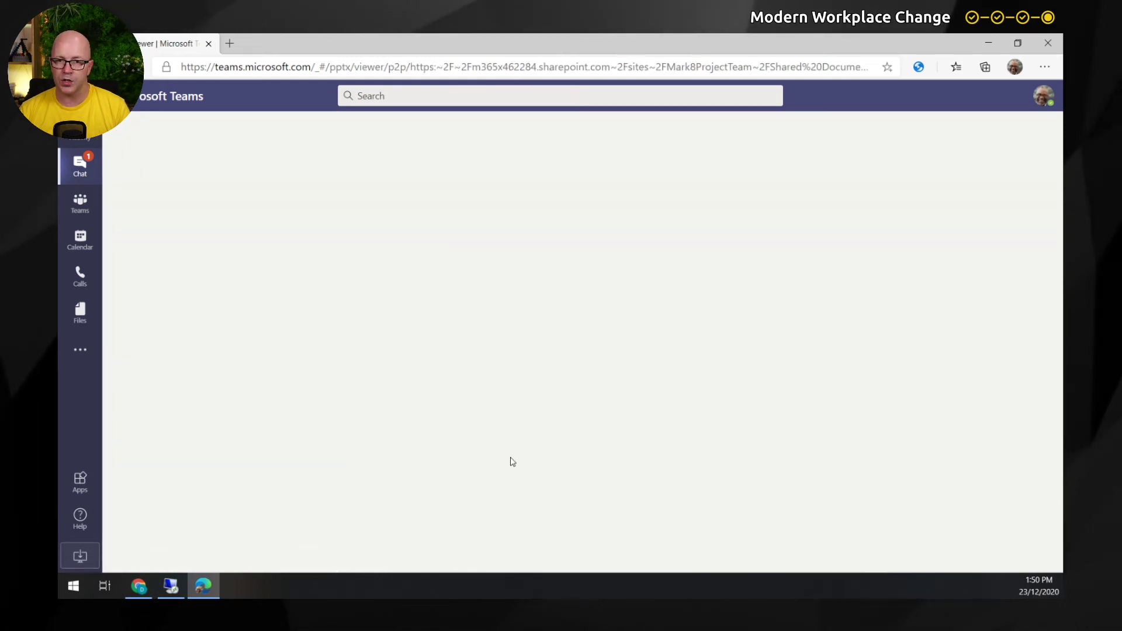